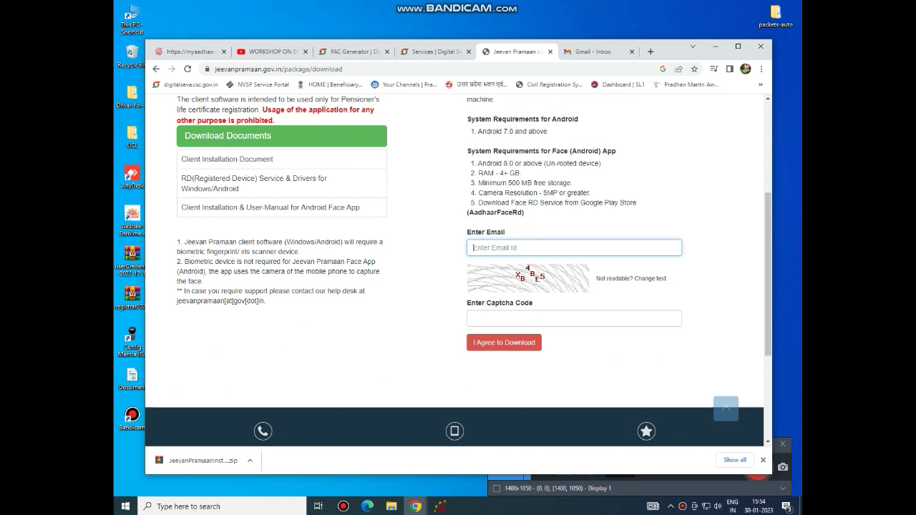
# Step: Read the OTP in the Gmail email and enter it in the download page's OTP field
pyautogui.hotkey('alt', 'Tab')
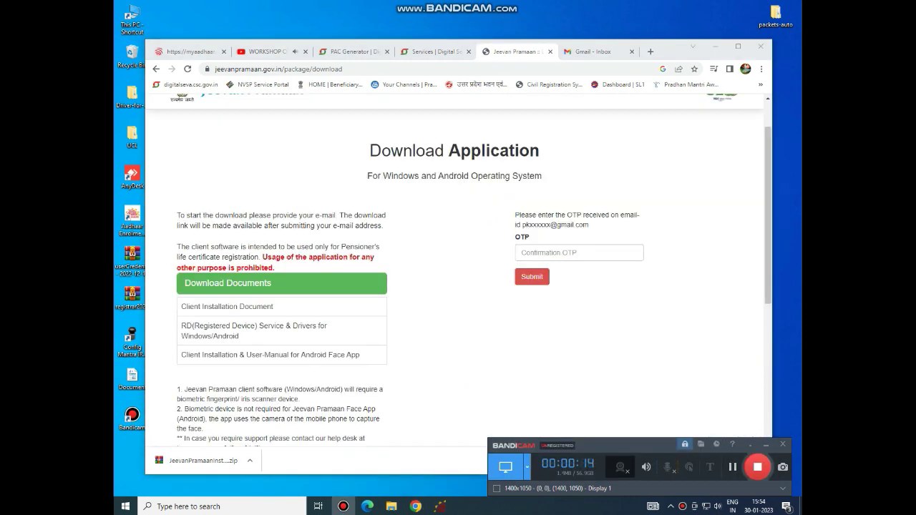
pyautogui.scroll(-1, 458, 286)
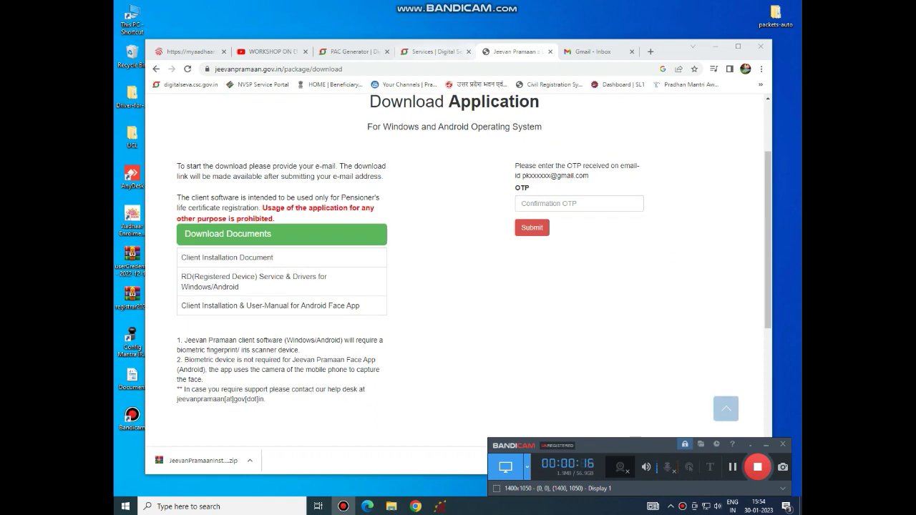
pyautogui.click(594, 52)
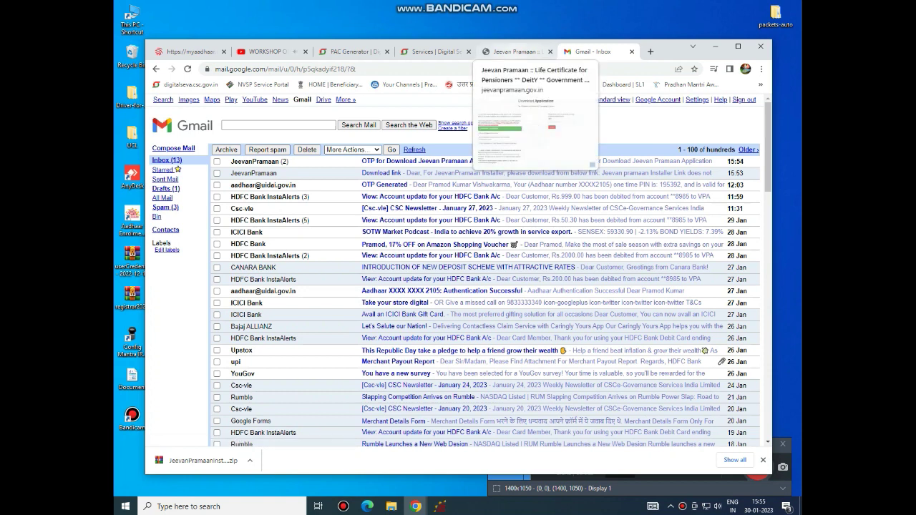
pyautogui.click(512, 51)
pyautogui.click(579, 204)
# Step: Submit the OTP, have the Windows 3.7.3 download link emailed, and return to Gmail
pyautogui.press('Return')
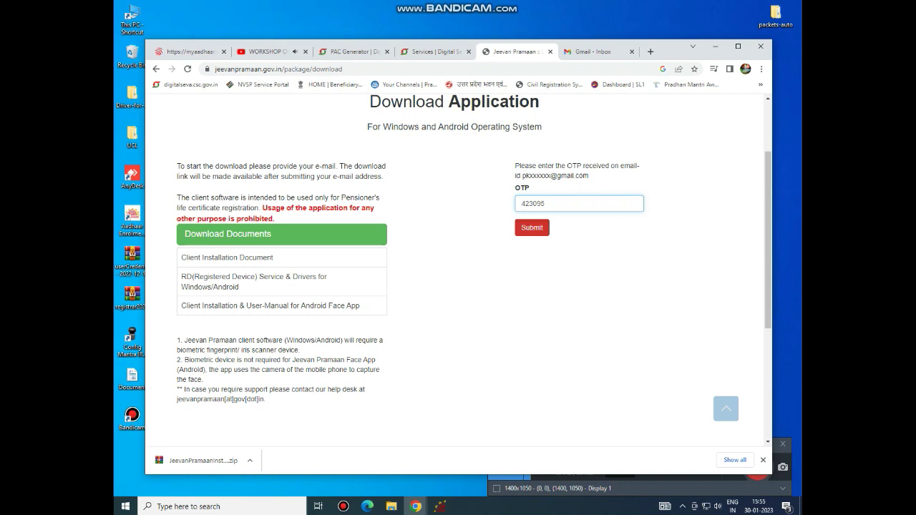
pyautogui.click(533, 192)
pyautogui.press('Return')
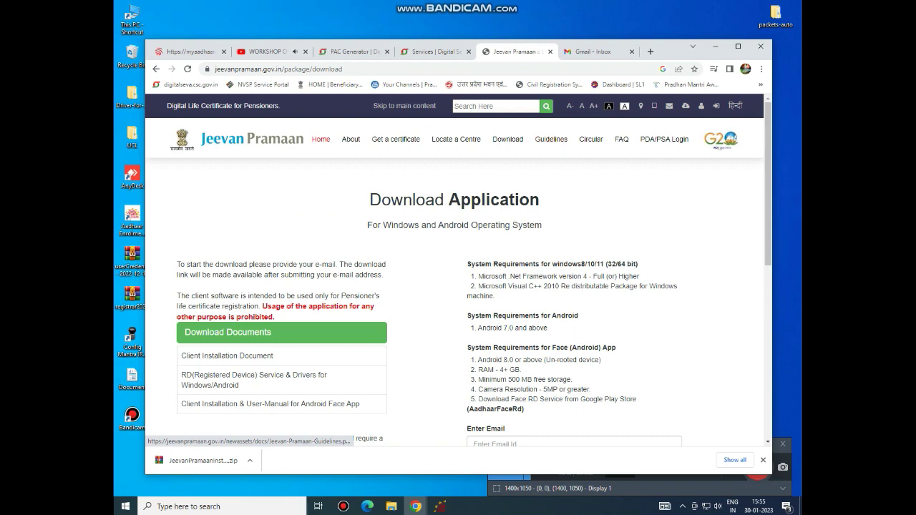
pyautogui.hotkey('ctrl', '6')
# Step: Reload Gmail to open the JeevanPramaan 'Download link' email, then minimise Chrome
pyautogui.press('F5')
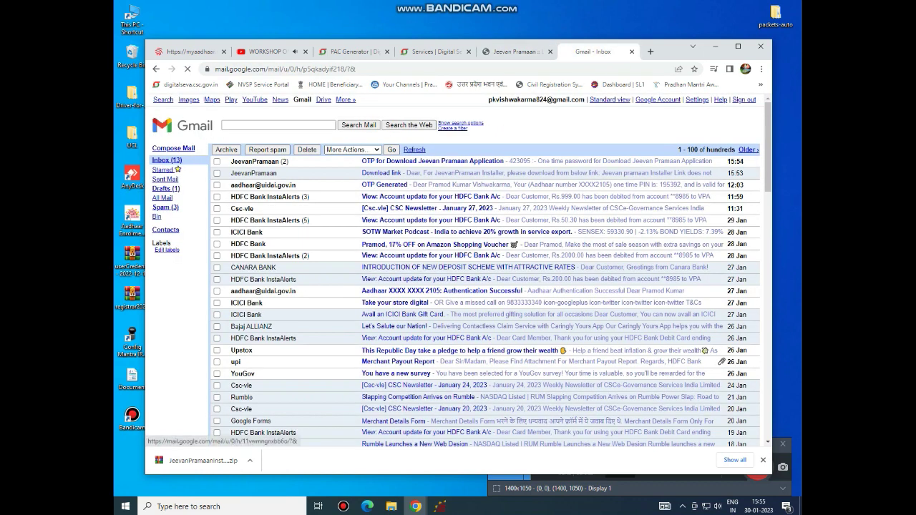
pyautogui.scroll(-1, 458, 272)
pyautogui.scroll(-3, 458, 272)
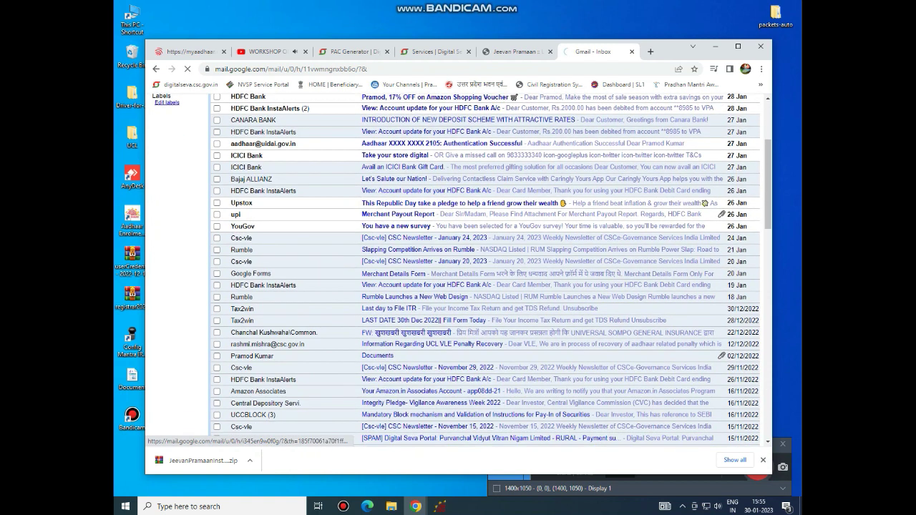
pyautogui.scroll(-1, 458, 272)
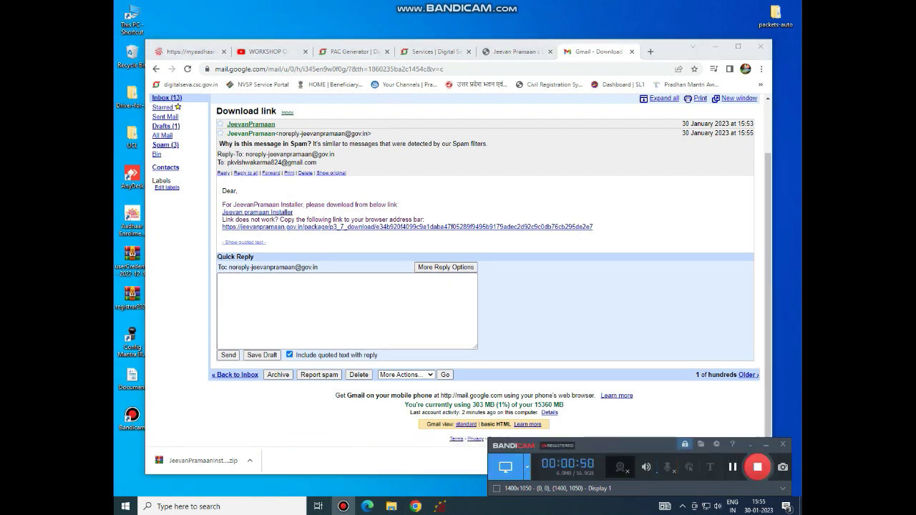
pyautogui.click(732, 467)
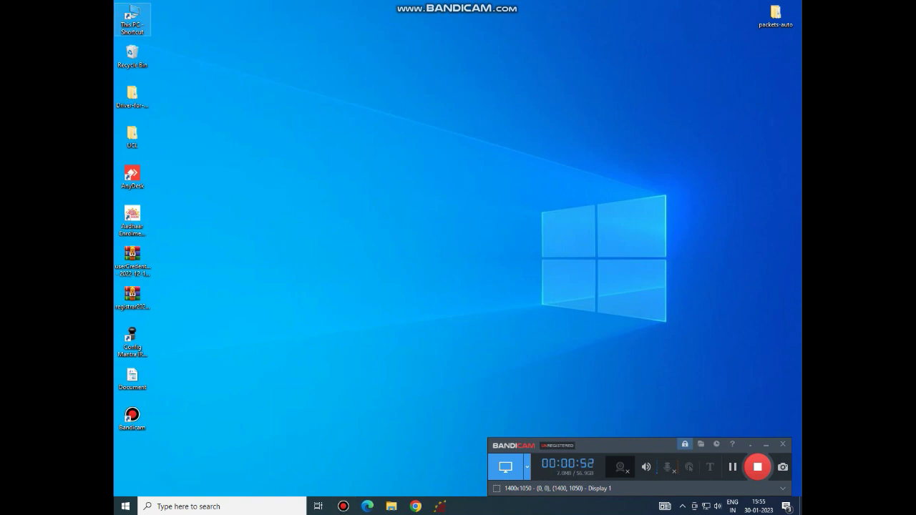
# Step: Extract the downloaded Jeevan Pramaan zip in Downloads into its suggested folder
pyautogui.doubleClick(132, 20)
pyautogui.moveTo(559, 70); pyautogui.dragTo(244, 37)
pyautogui.click(141, 160)
pyautogui.click(193, 157)
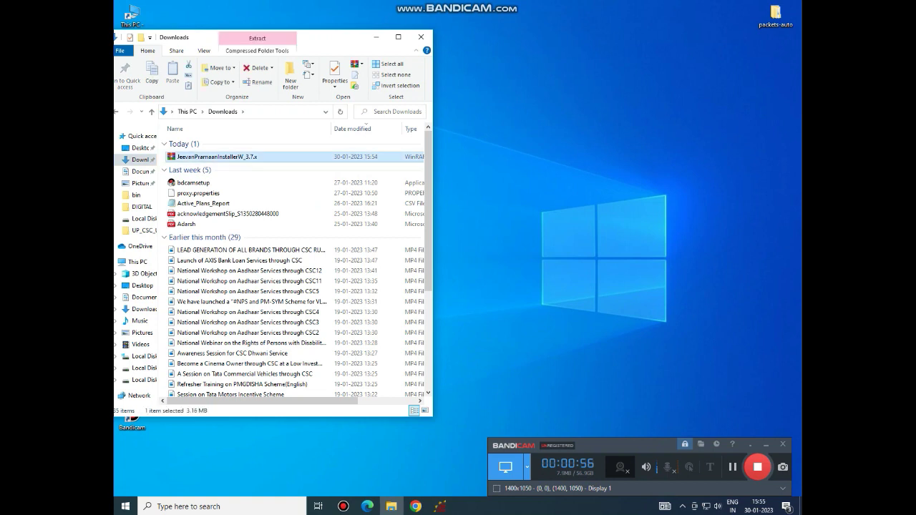
pyautogui.rightClick(193, 156)
pyautogui.press('Escape')
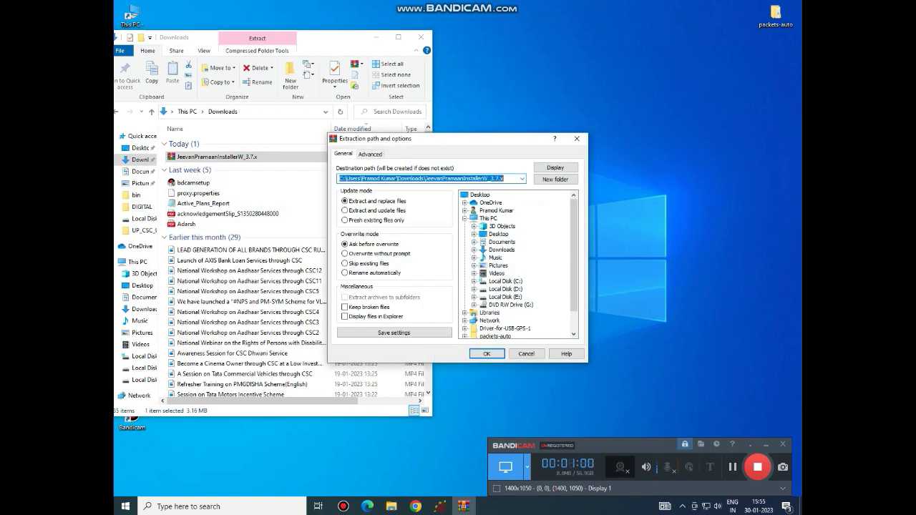
pyautogui.press('Return')
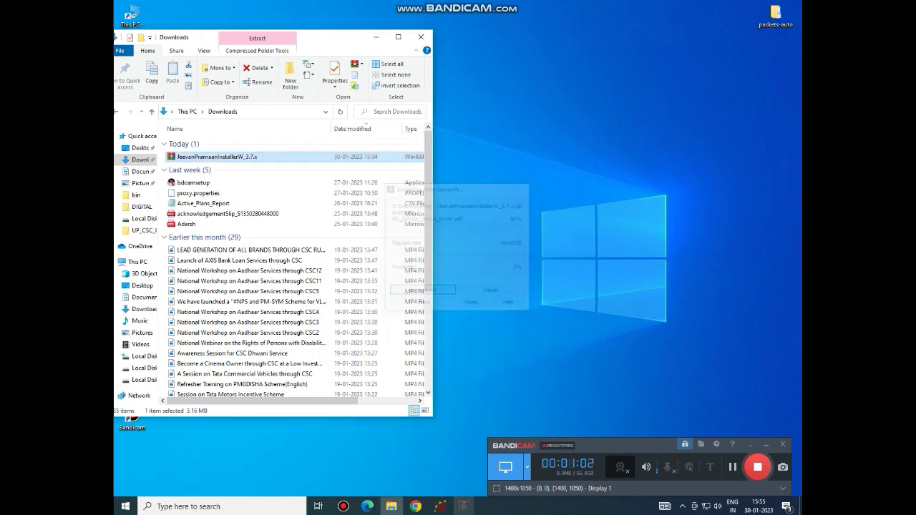
# Step: Run JeevanPramaanInstaller_3.7.3_Live from the extracted folder as administrator
pyautogui.press('Down')
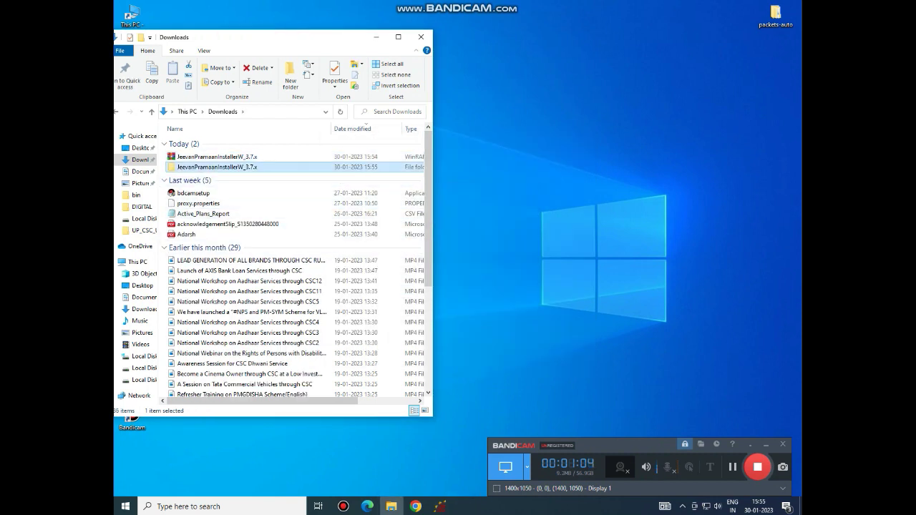
pyautogui.press('Return')
pyautogui.press('Down')
pyautogui.press('Return')
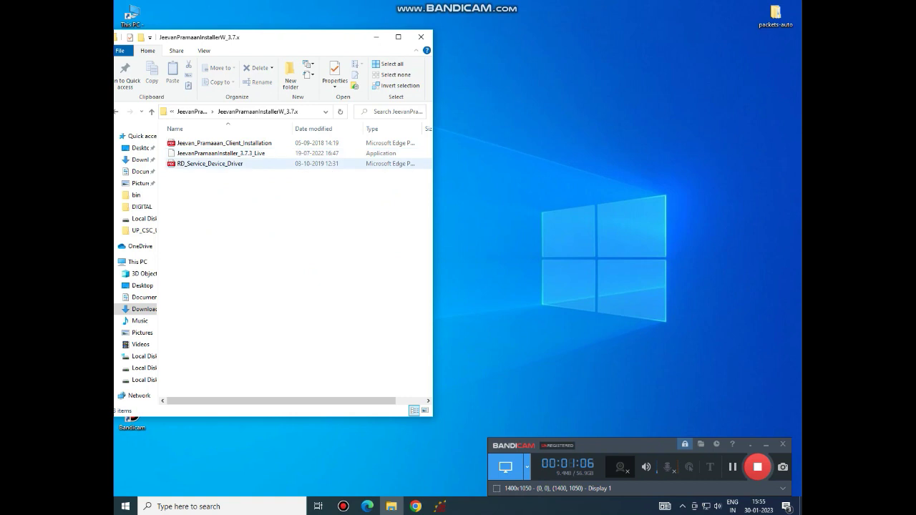
pyautogui.click(220, 153)
pyautogui.rightClick(203, 152)
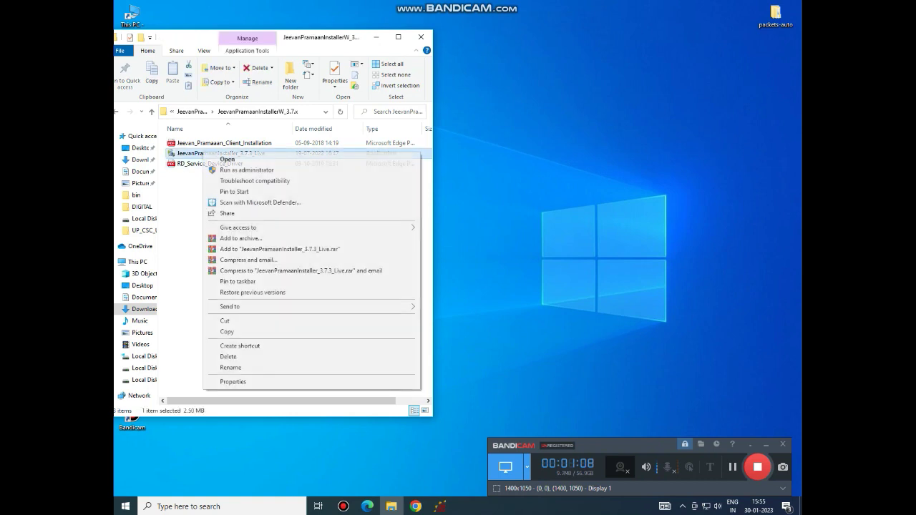
pyautogui.click(229, 170)
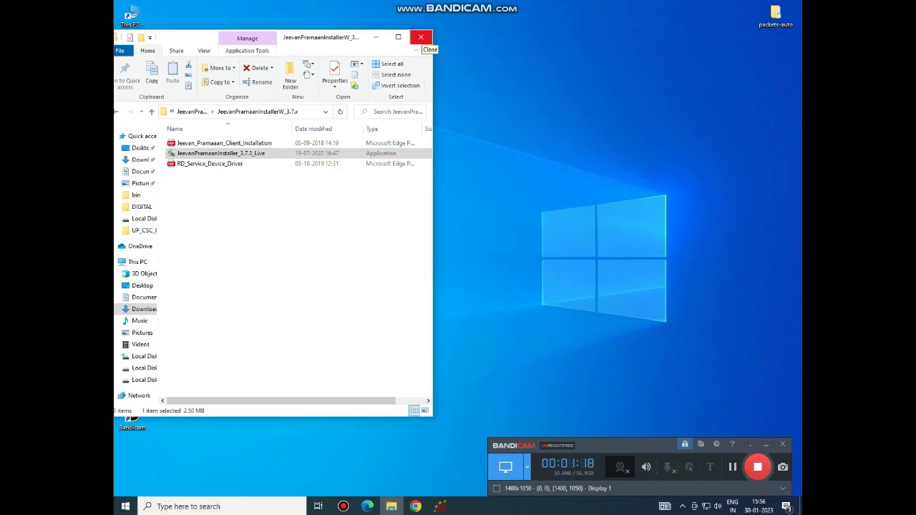
# Step: Close Explorer and install Jeevan Pramaan with default components, location and menu folder
pyautogui.click(420, 36)
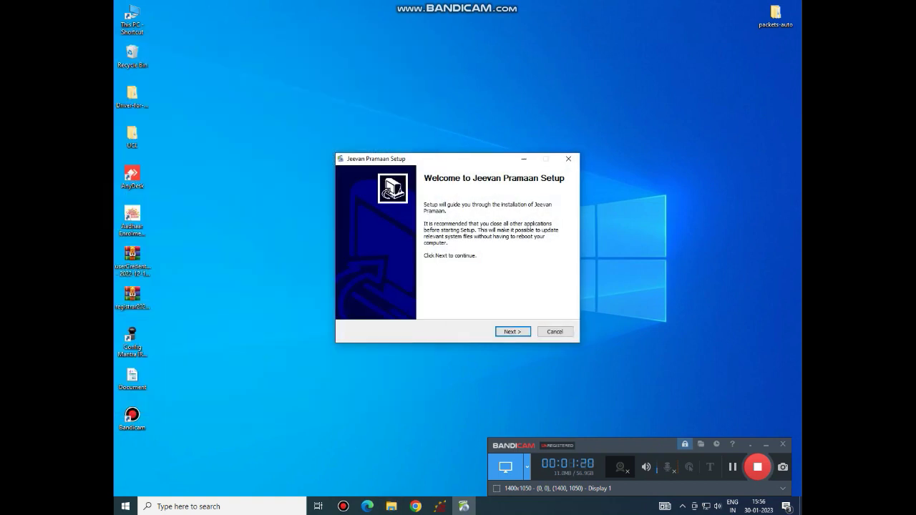
pyautogui.click(513, 332)
pyautogui.click(512, 331)
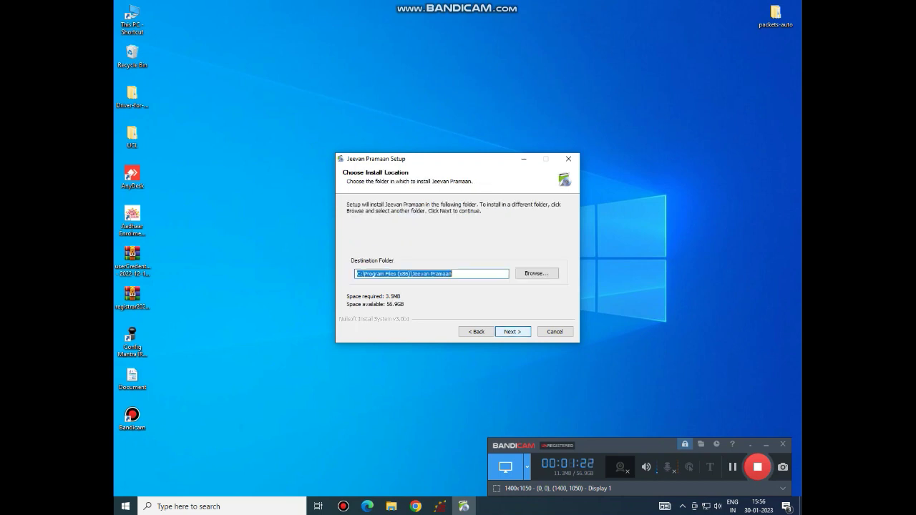
pyautogui.click(476, 332)
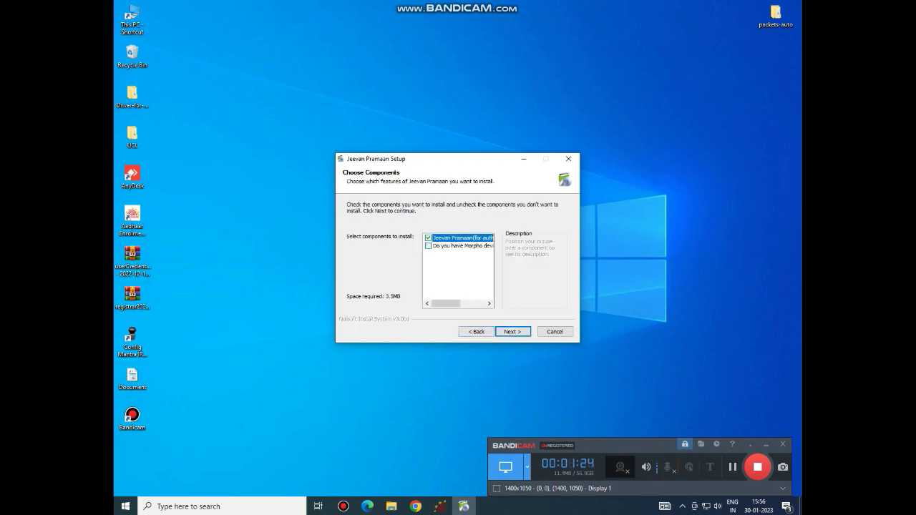
pyautogui.press('Return')
pyautogui.press('Return')
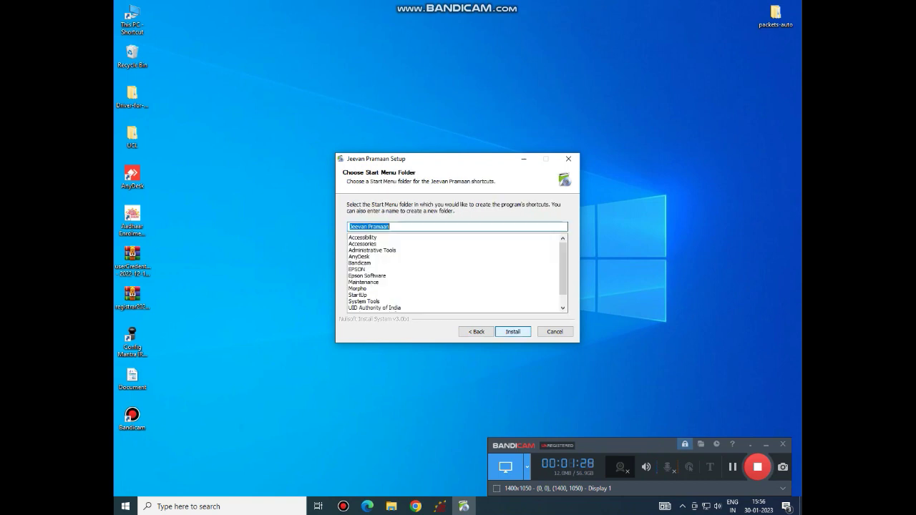
pyautogui.press('Return')
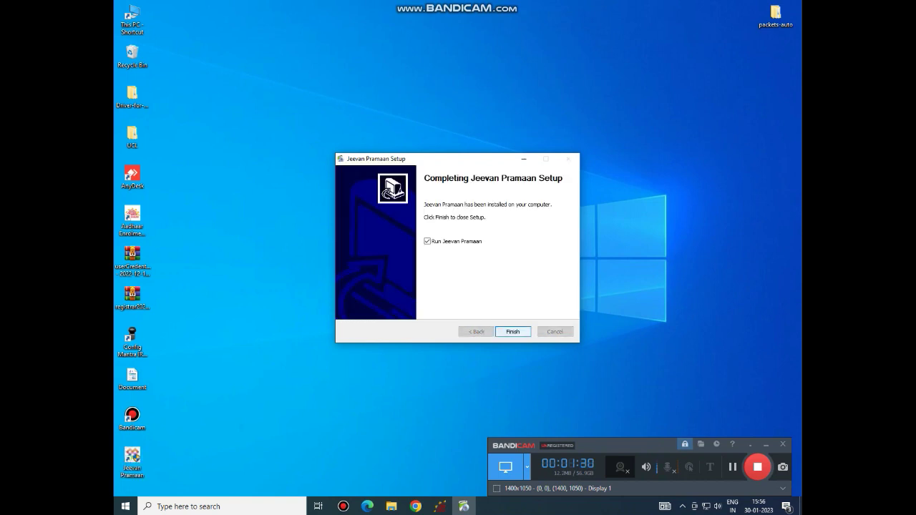
pyautogui.press('Return')
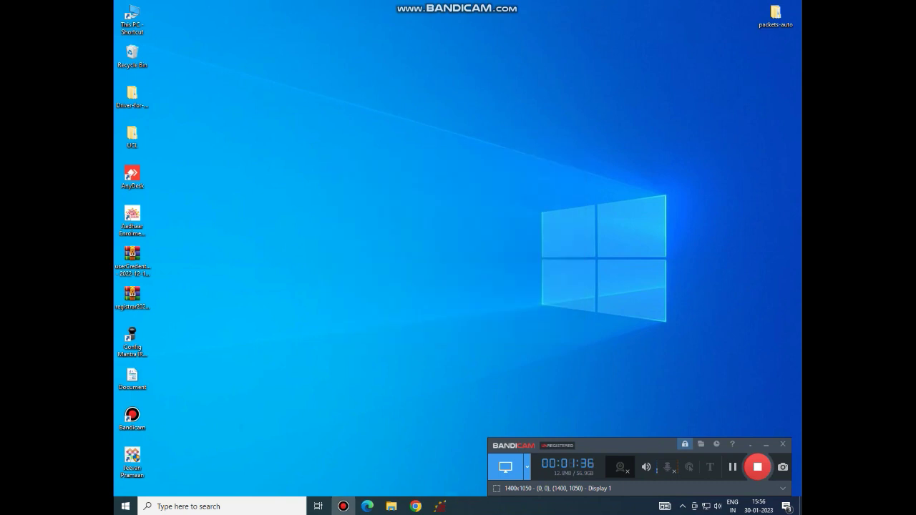
# Step: Refresh the desktop so the new Jeevan Pramaan shortcut appears
pyautogui.rightClick(339, 149)
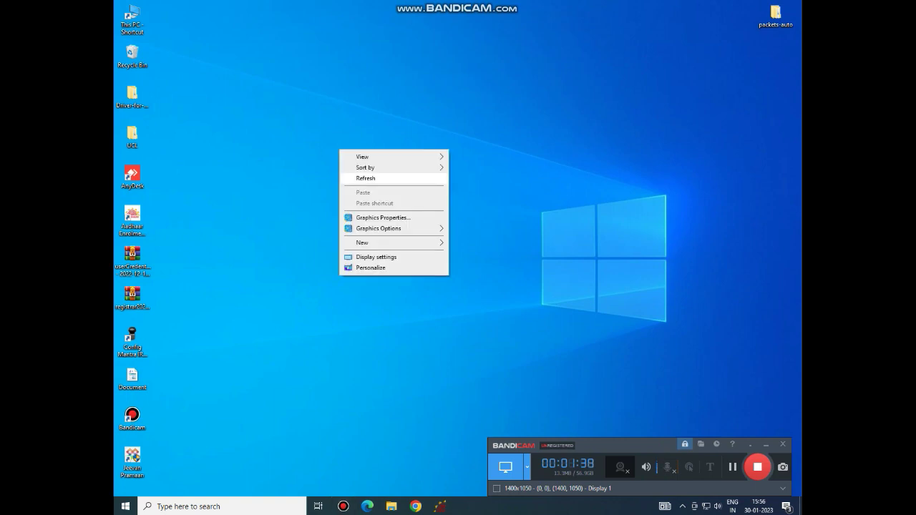
pyautogui.click(351, 178)
pyautogui.rightClick(325, 138)
pyautogui.click(350, 166)
pyautogui.rightClick(325, 138)
pyautogui.click(351, 166)
# Step: Launch the Jeevan Pramaan client from its desktop shortcut
pyautogui.doubleClick(132, 457)
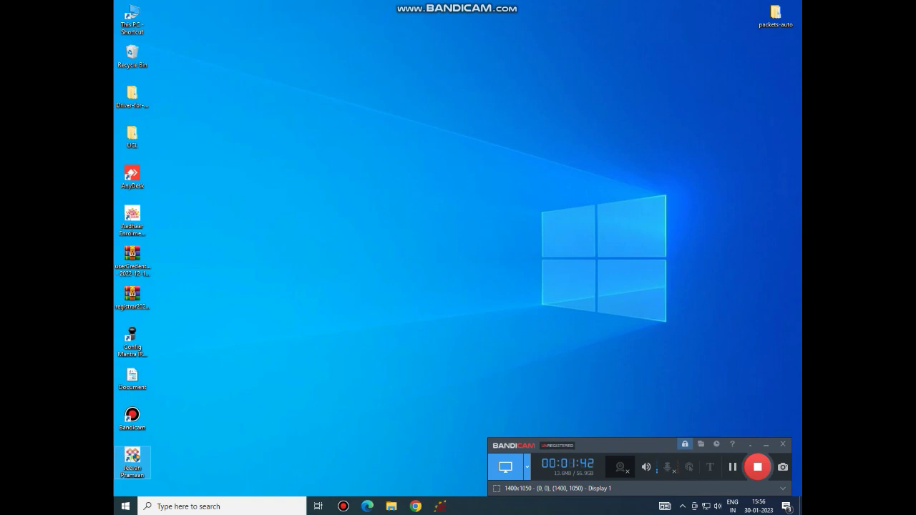
pyautogui.rightClick(133, 454)
pyautogui.click(215, 218)
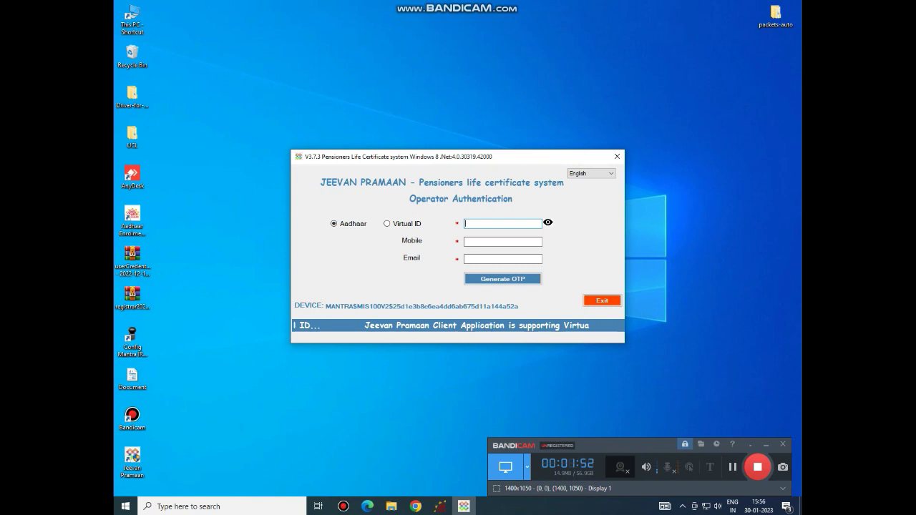
# Step: Generate the operator's OTP and submit the received code in the OTP dialog
pyautogui.press('Return')
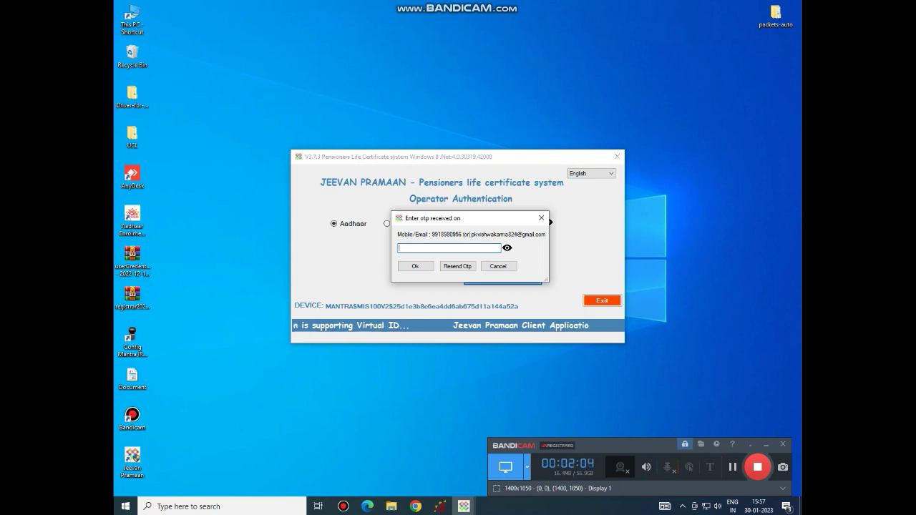
pyautogui.write('******')
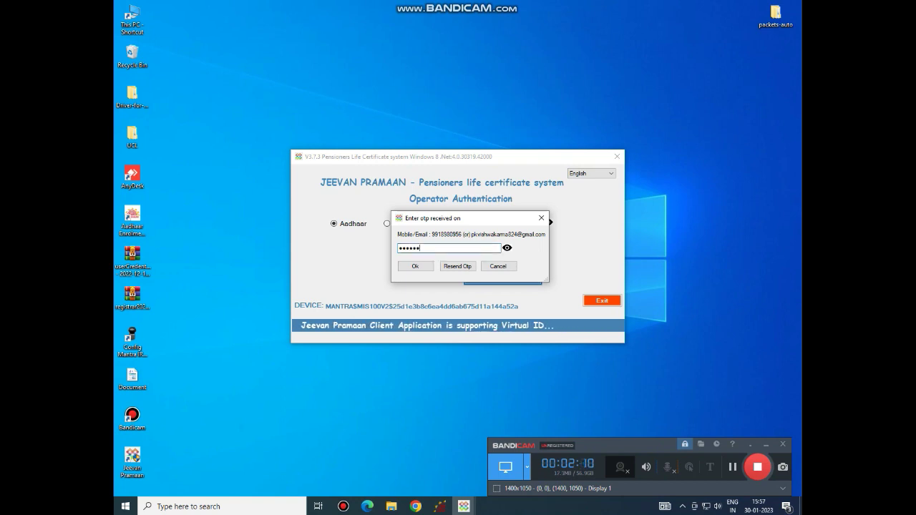
pyautogui.hotkey('shift', 'Tab')
pyautogui.hotkey('shift', 'Tab')
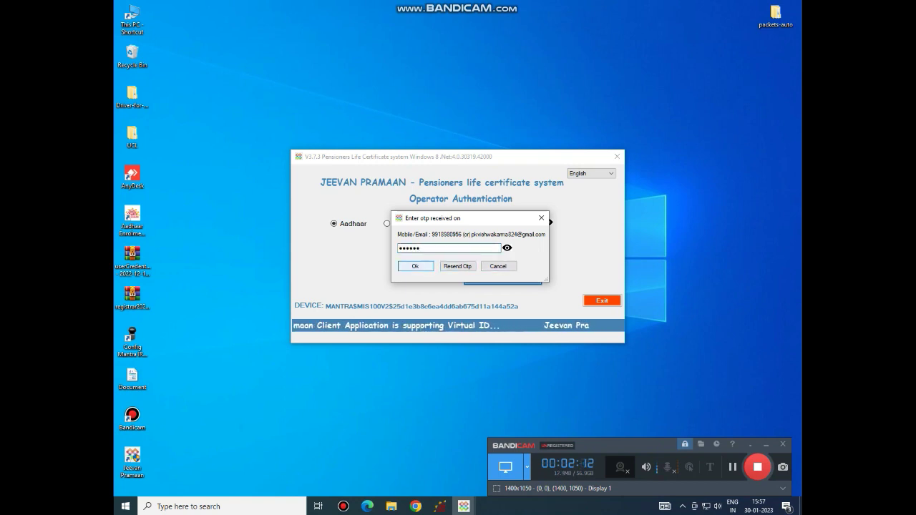
pyautogui.press('Return')
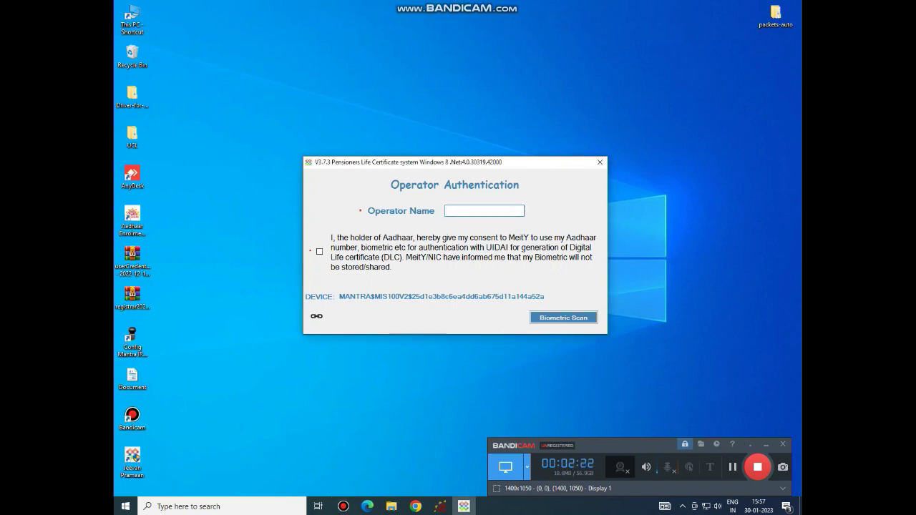
# Step: Tick the Aadhaar authentication consent and dismiss the operator authentication success message
pyautogui.click(319, 251)
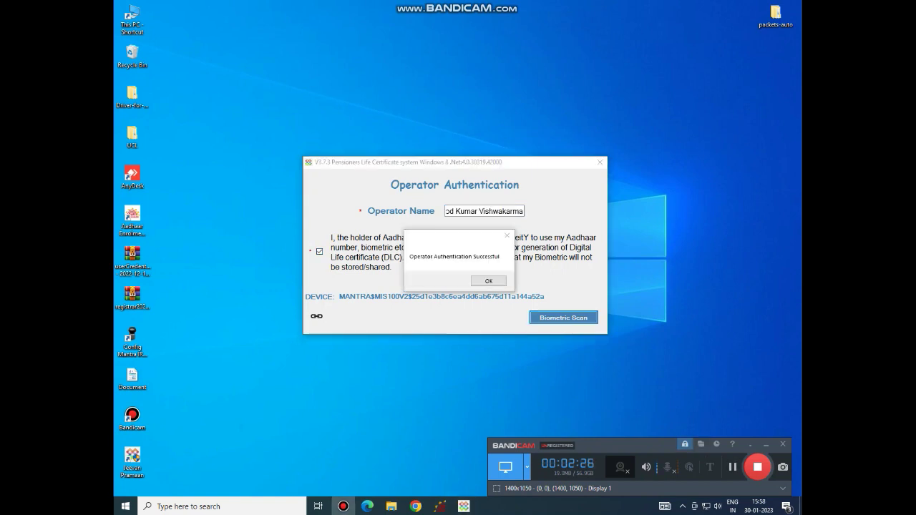
pyautogui.press('Return')
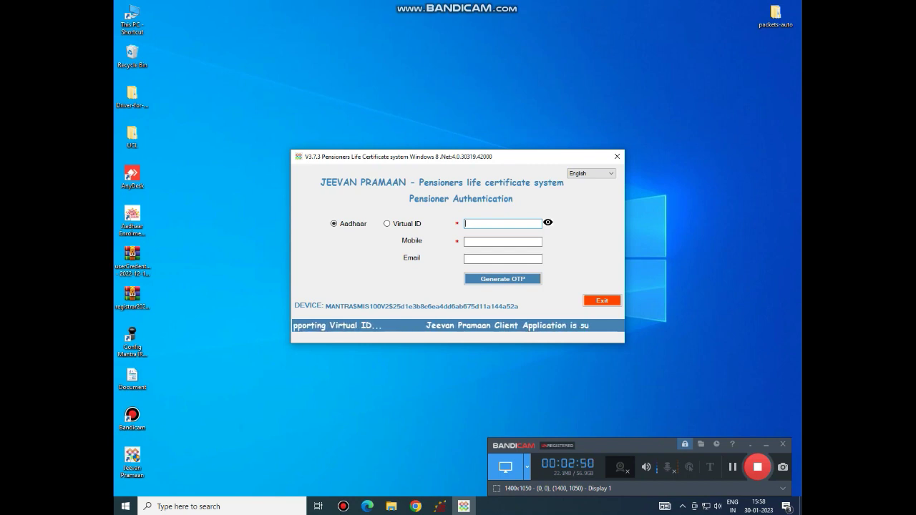
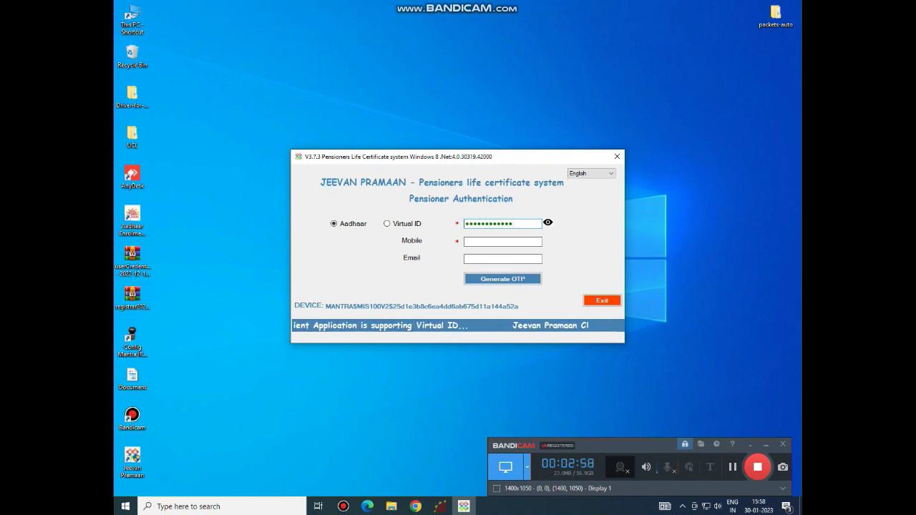
# Step: Enter the pensioner's Aadhaar number and mobile number, then request an OTP
pyautogui.click(502, 241)
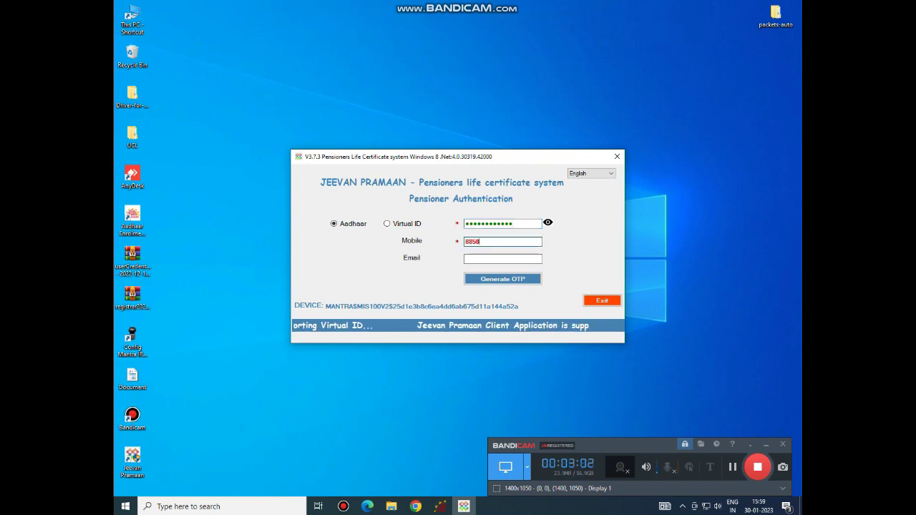
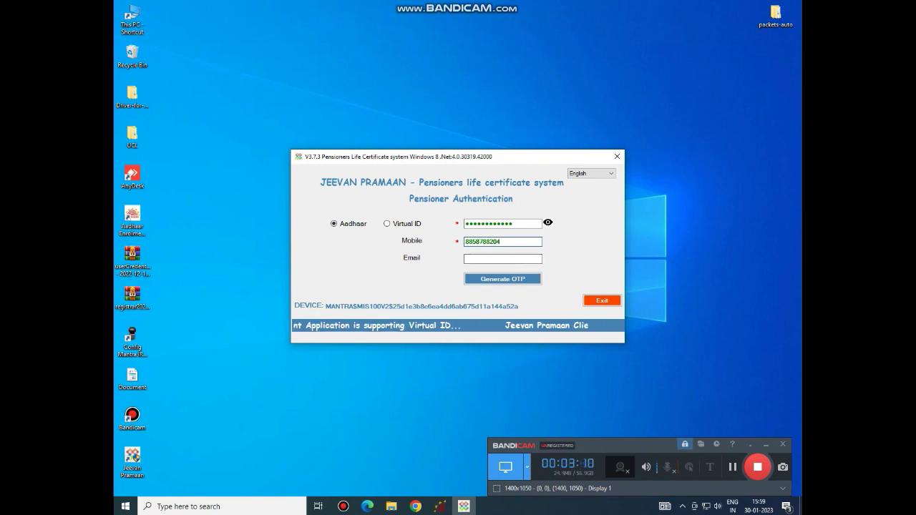
pyautogui.press('Tab')
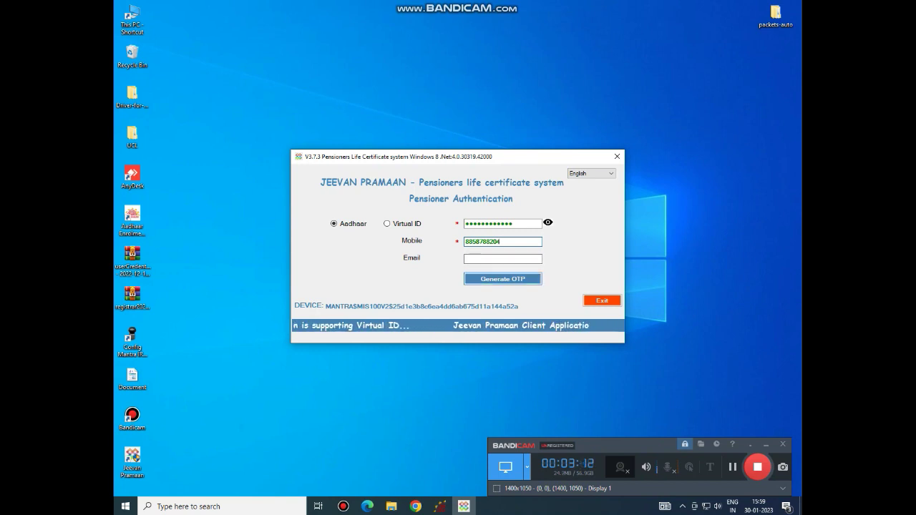
pyautogui.press('Return')
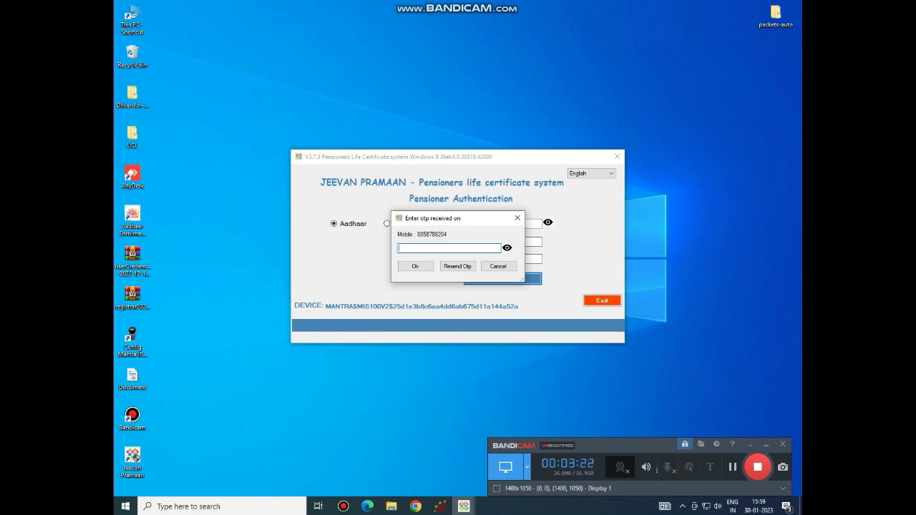
# Step: Enter the OTP sent to the pensioner's mobile and confirm it
pyautogui.write('••••')
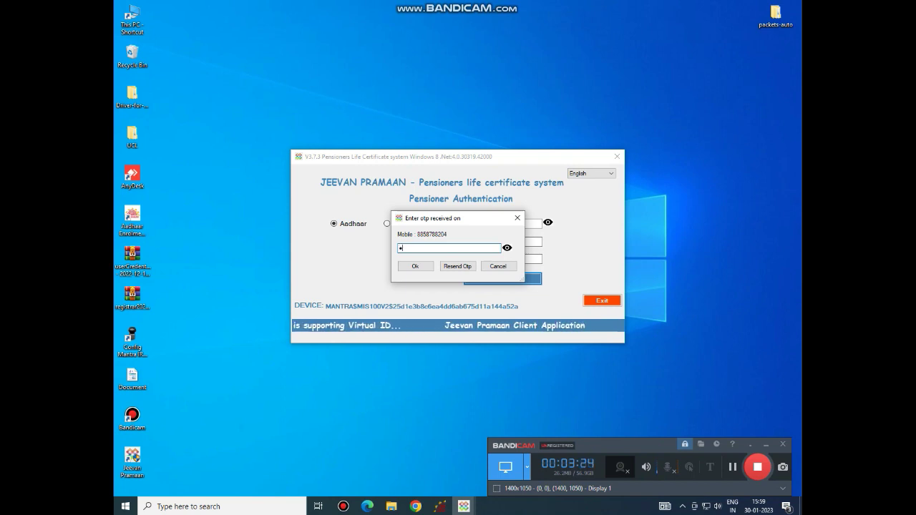
pyautogui.write('••')
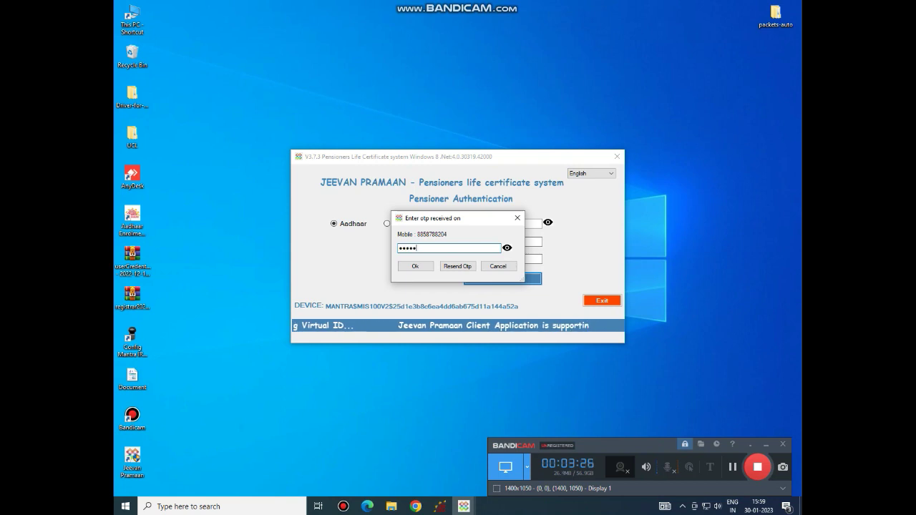
pyautogui.press('Return')
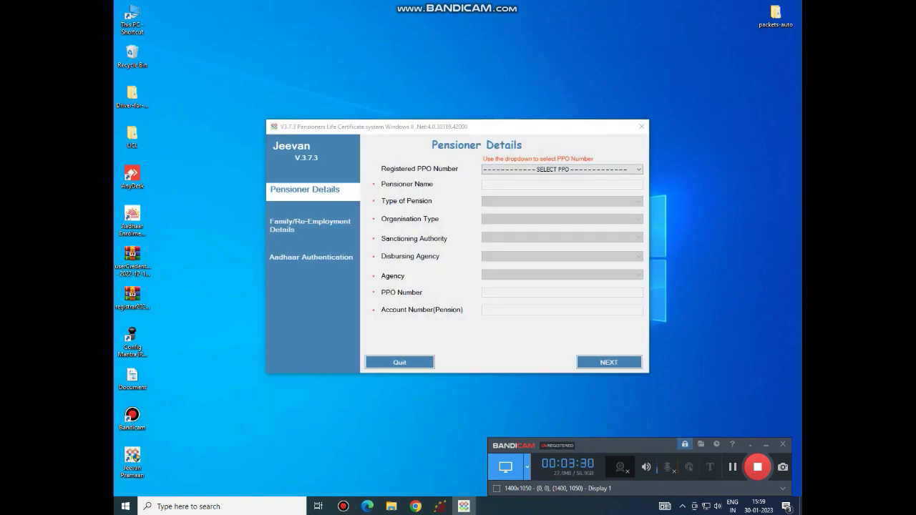
# Step: Select the pensioner's registered PPO number so the Pensioner Details fill in
pyautogui.click(562, 170)
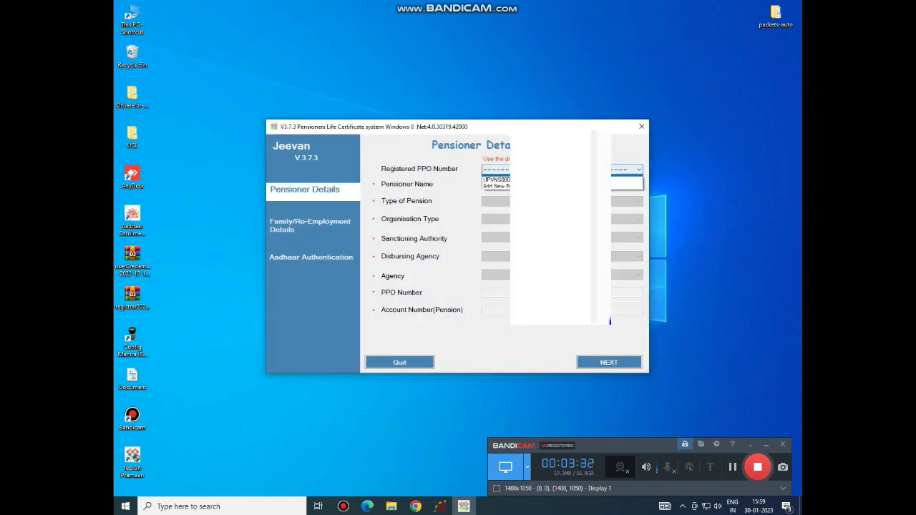
pyautogui.press('Return')
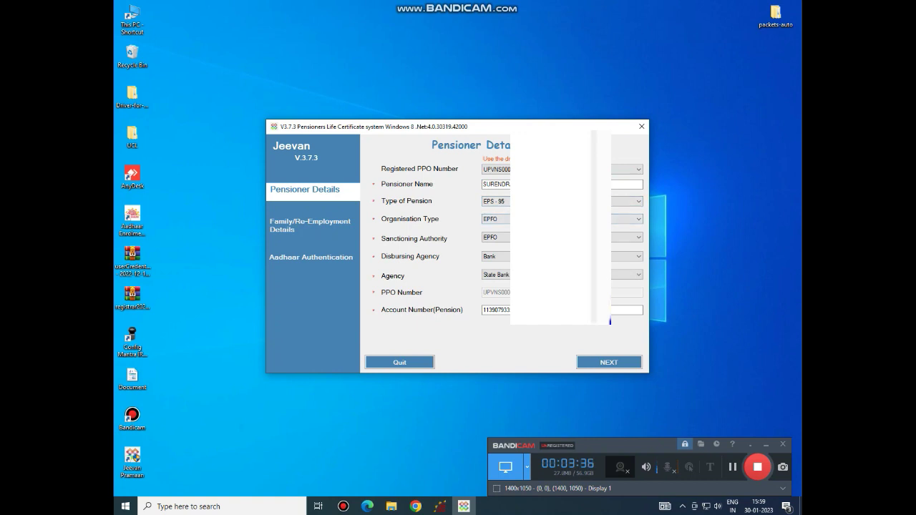
pyautogui.press('Tab')
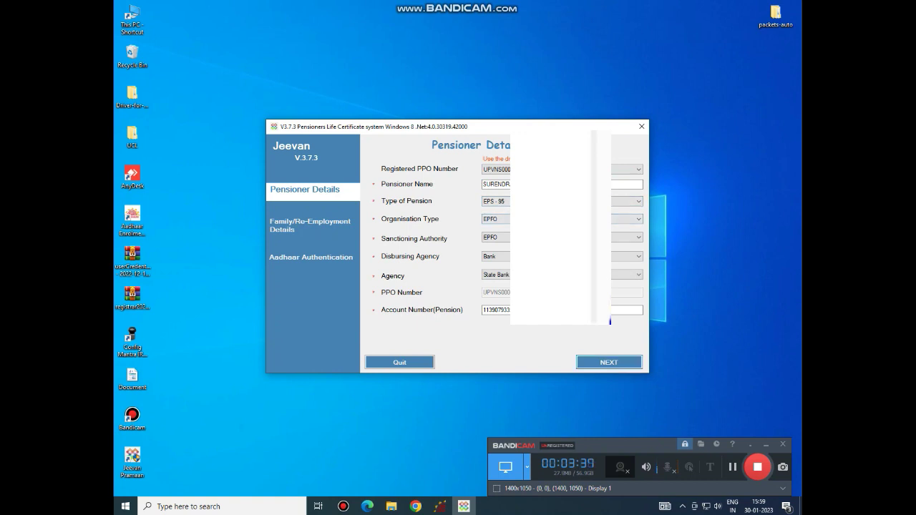
pyautogui.click(562, 170)
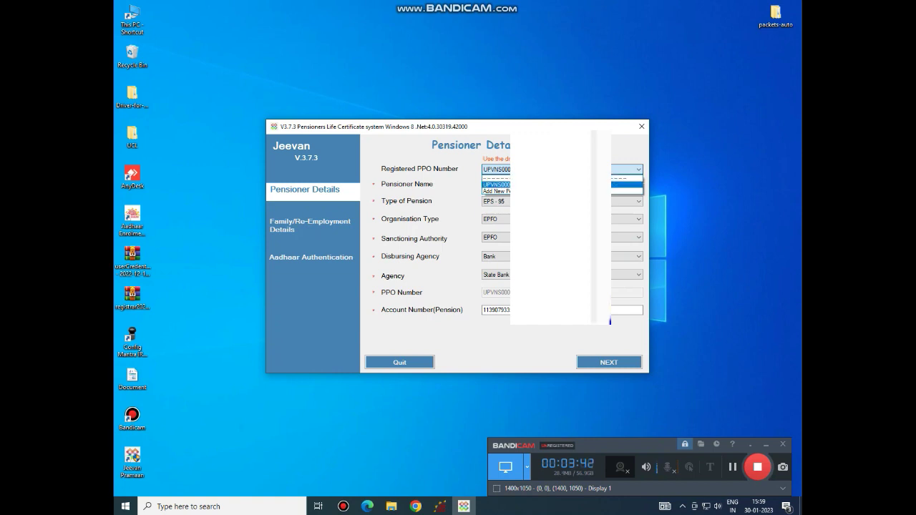
pyautogui.press('Return')
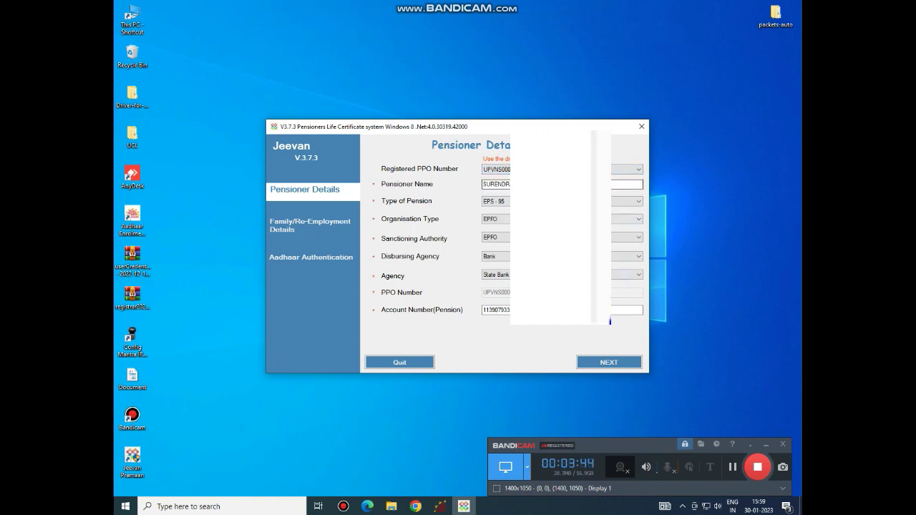
# Step: Choose State Bank as the agency and continue to Family/Re-Employment Details
pyautogui.hotkey('alt', 'Down')
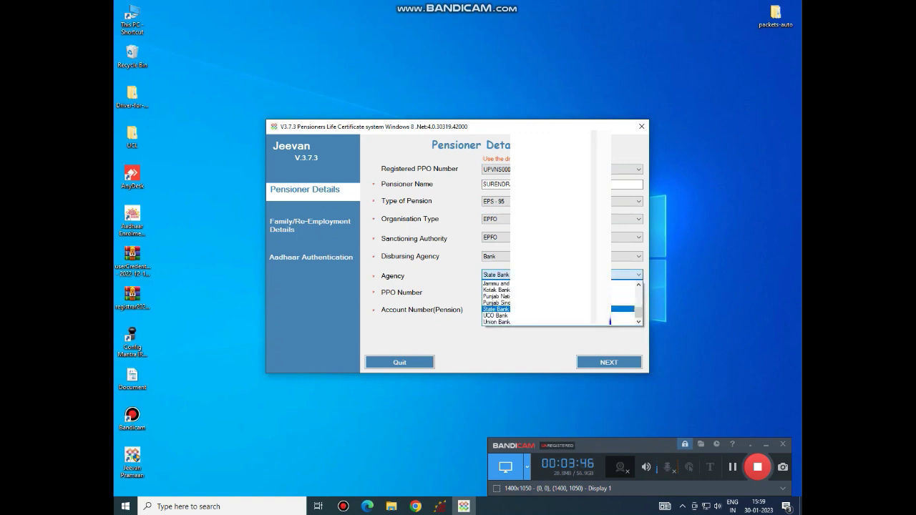
pyautogui.press('Return')
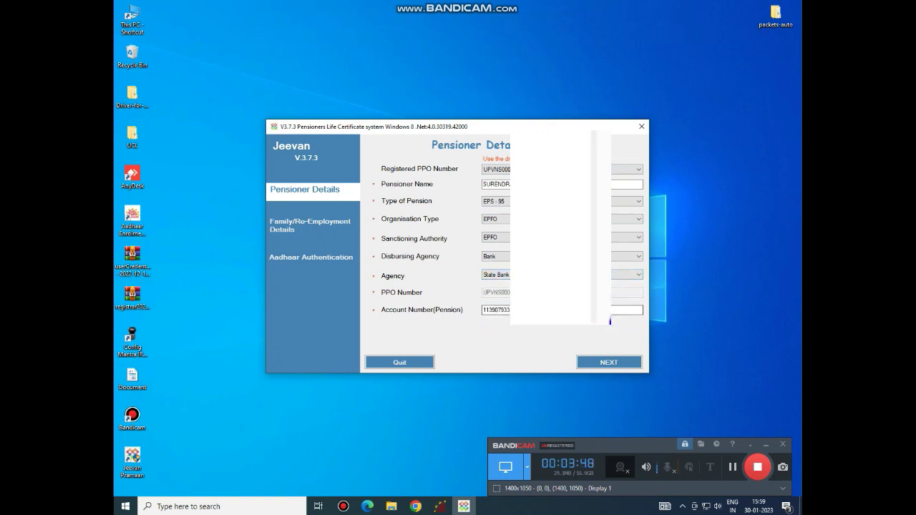
pyautogui.press('Return')
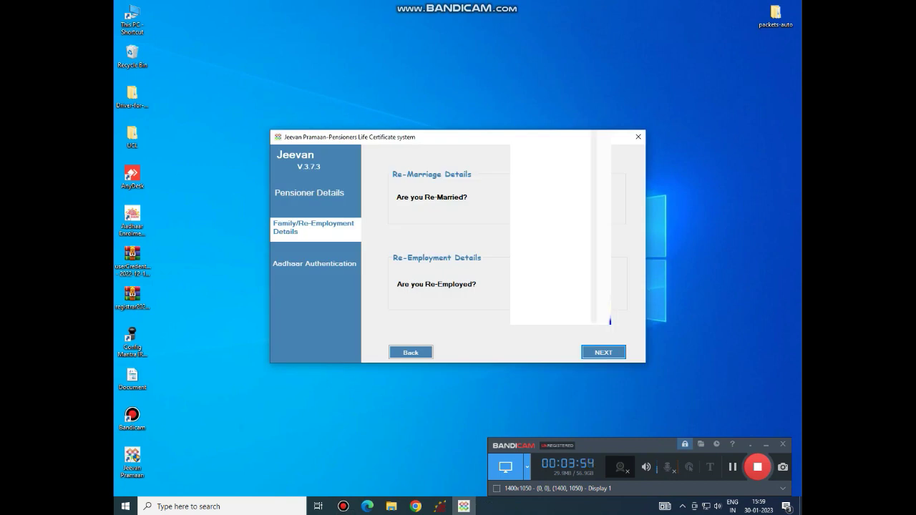
# Step: Preview the filled pensioner data, submit it, and answer Yes to confirm certificate generation
pyautogui.press('Return')
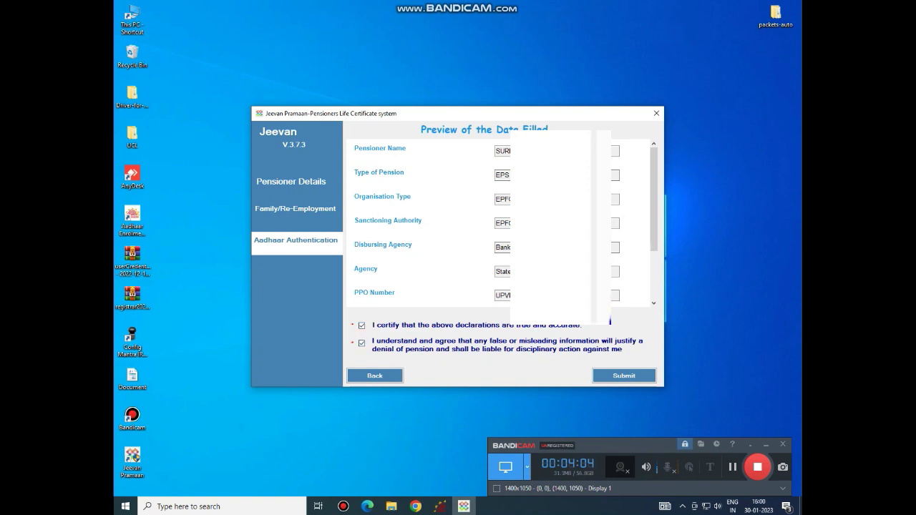
pyautogui.click(624, 376)
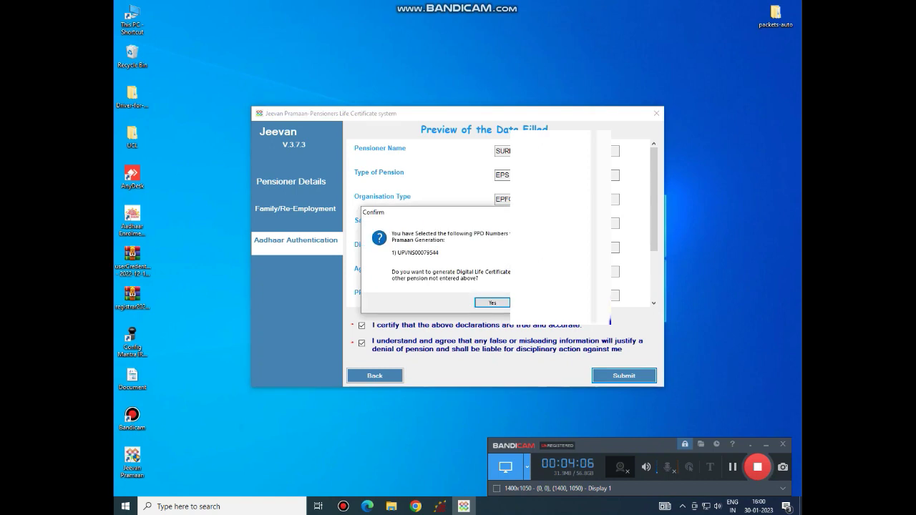
pyautogui.press('Return')
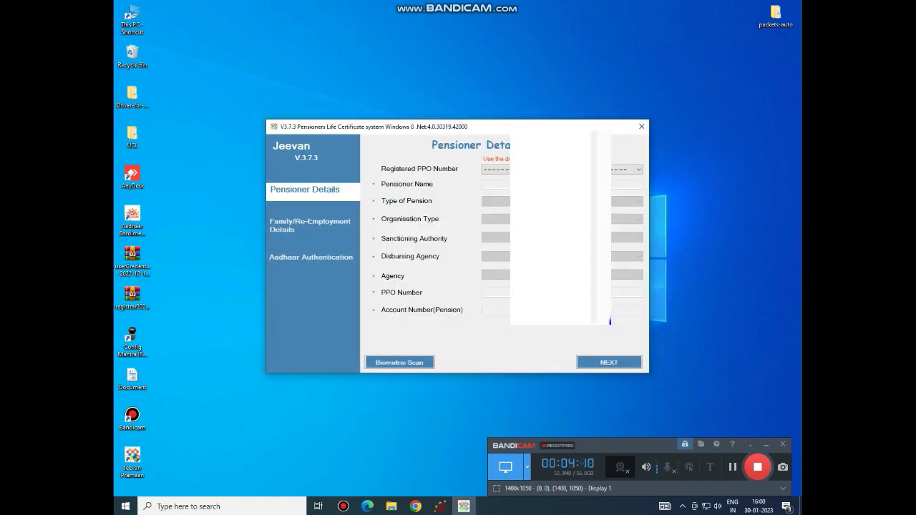
pyautogui.hotkey('alt', 'Down')
pyautogui.press('Return')
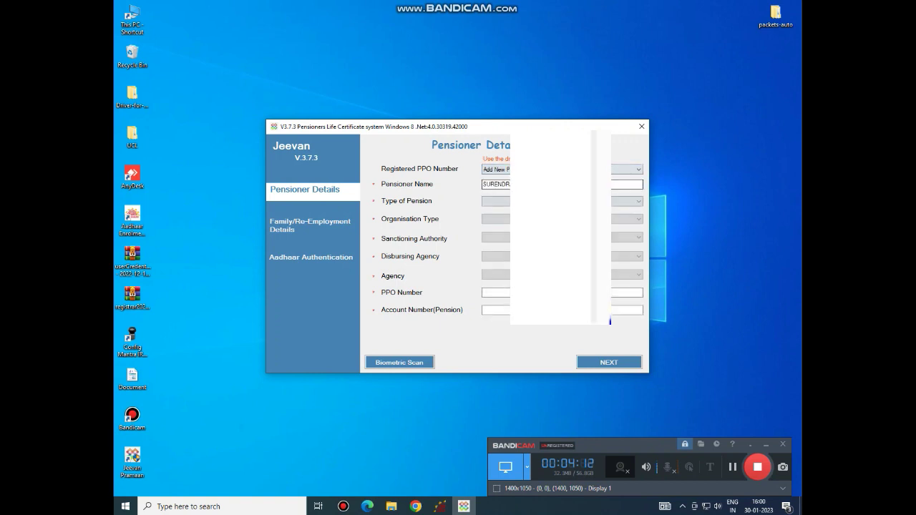
pyautogui.click(496, 238)
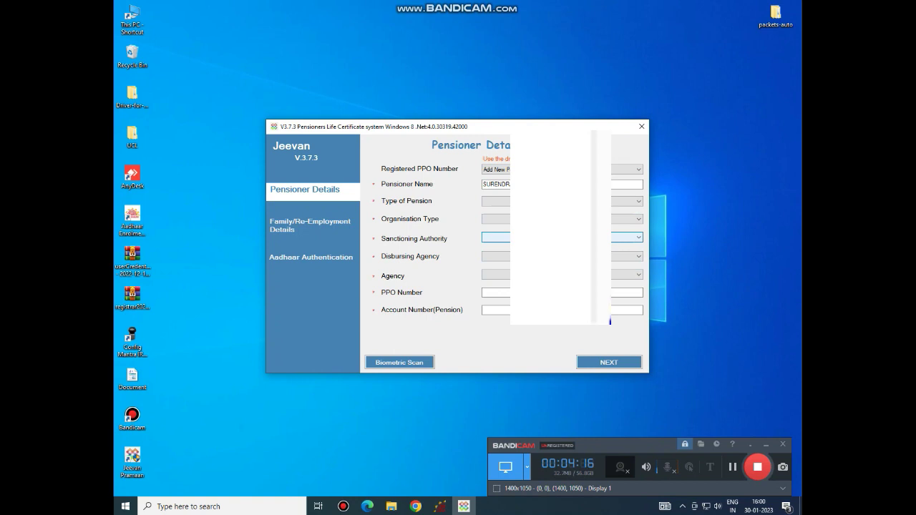
pyautogui.hotkey('shift', 'Tab')
pyautogui.hotkey('shift', 'Tab')
pyautogui.hotkey('shift', 'Tab')
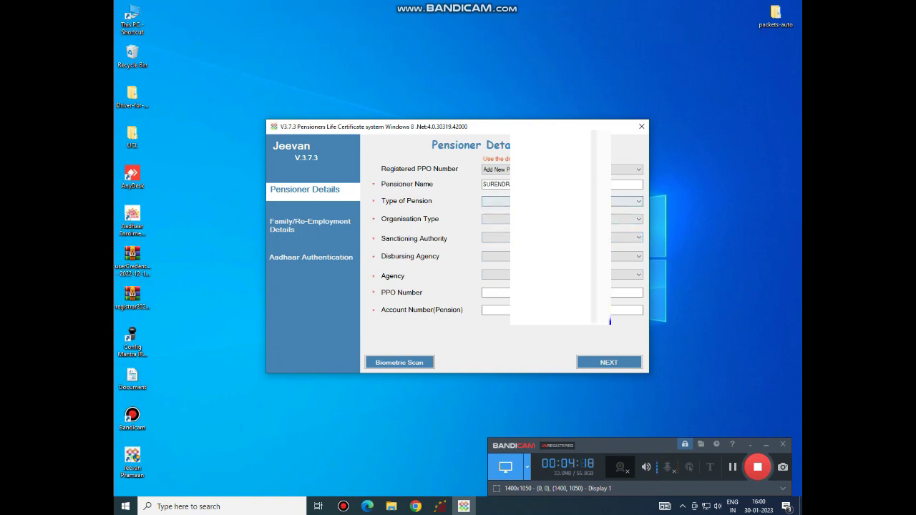
pyautogui.hotkey('shift', 'Tab')
pyautogui.hotkey('alt', 'Down')
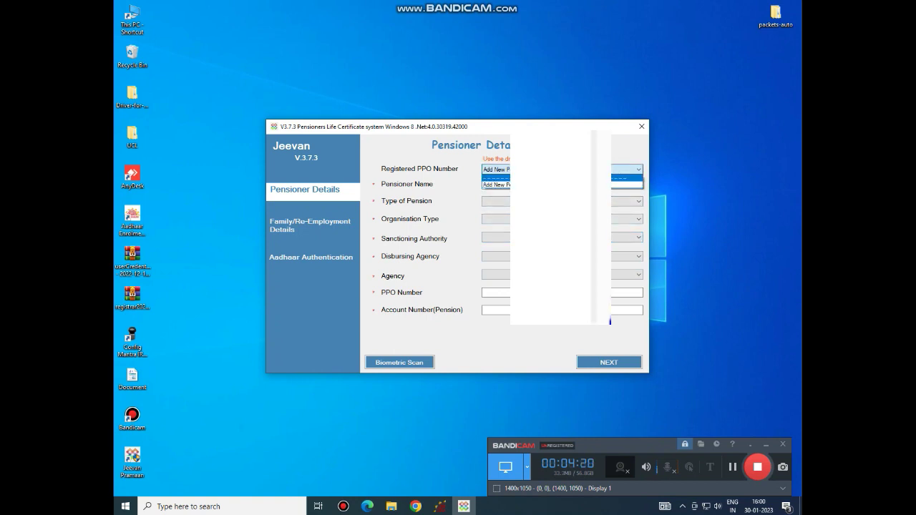
pyautogui.press('Down')
pyautogui.press('Return')
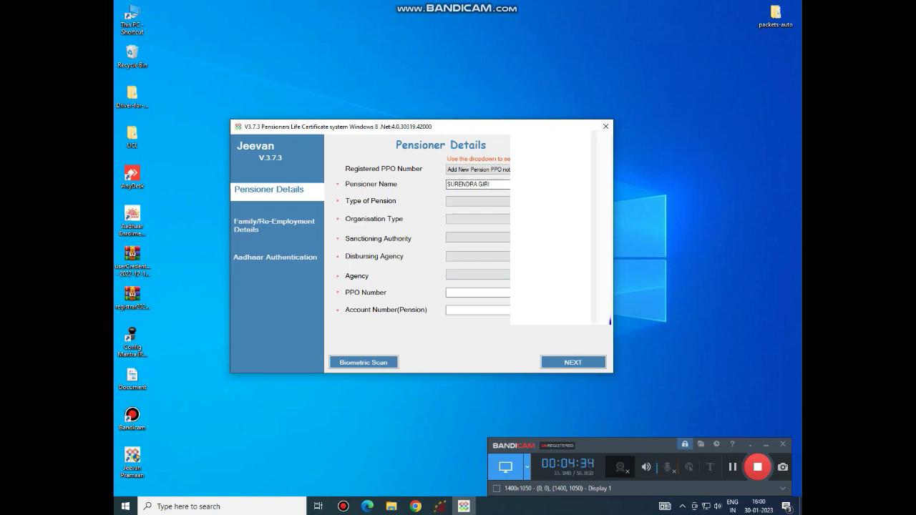
pyautogui.click(478, 201)
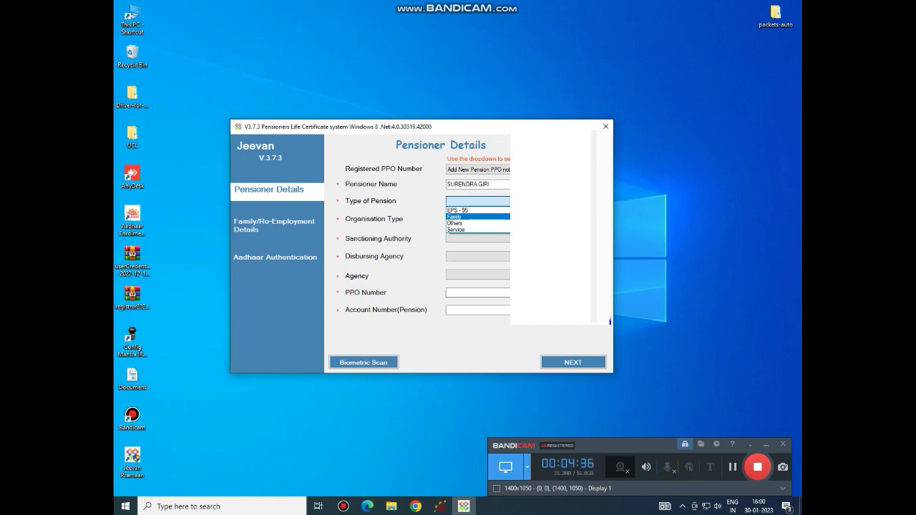
pyautogui.press('Down')
pyautogui.press('Down')
pyautogui.press('Down')
pyautogui.press('Return')
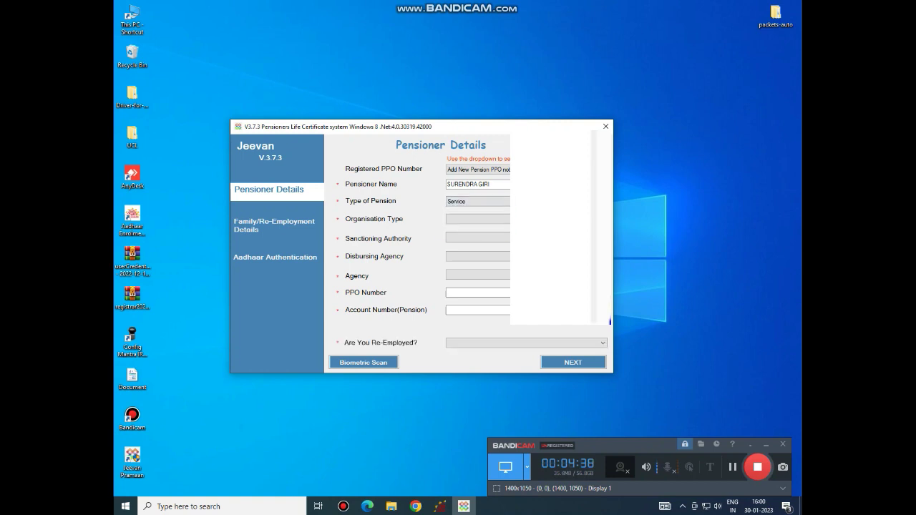
pyautogui.hotkey('alt', 'Down')
pyautogui.press('Down')
pyautogui.press('Down')
pyautogui.press('Down')
pyautogui.press('Down')
pyautogui.press('Down')
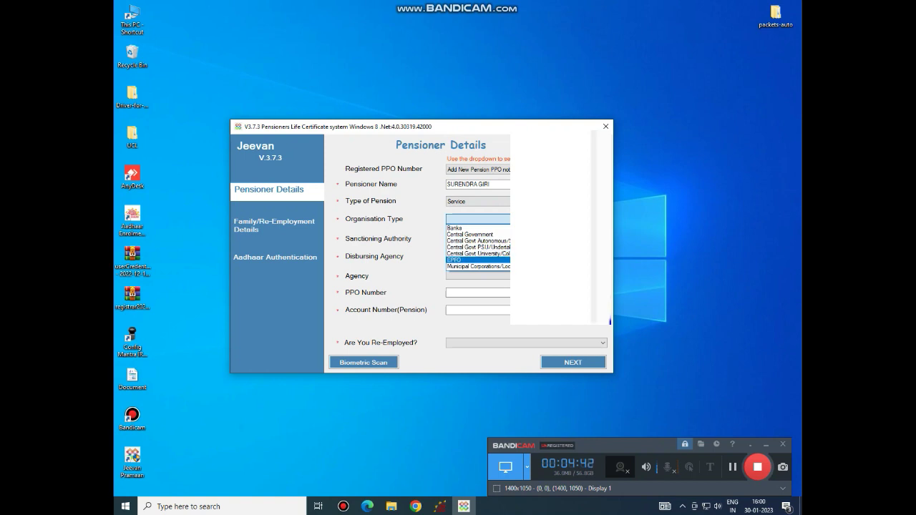
pyautogui.press('Return')
pyautogui.press('Tab')
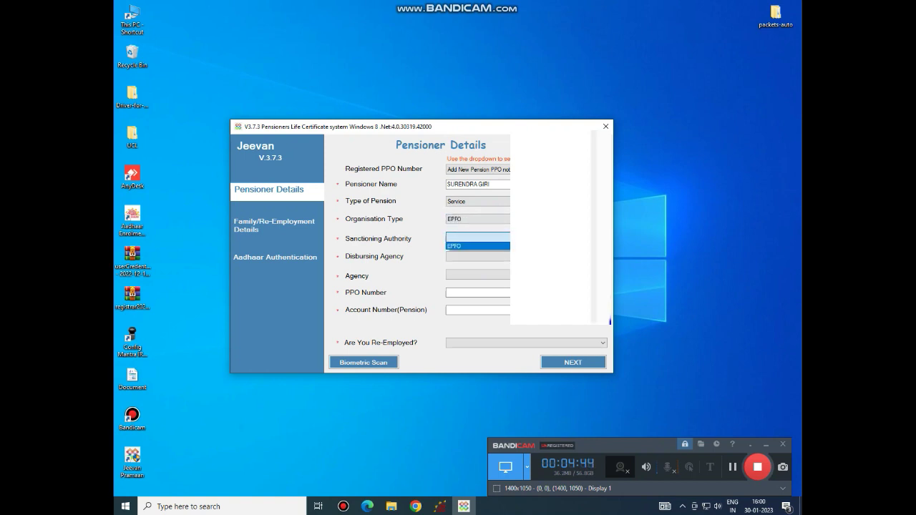
pyautogui.press('Tab')
pyautogui.hotkey('alt', 'Down')
pyautogui.press('Down')
pyautogui.press('Down')
pyautogui.press('Down')
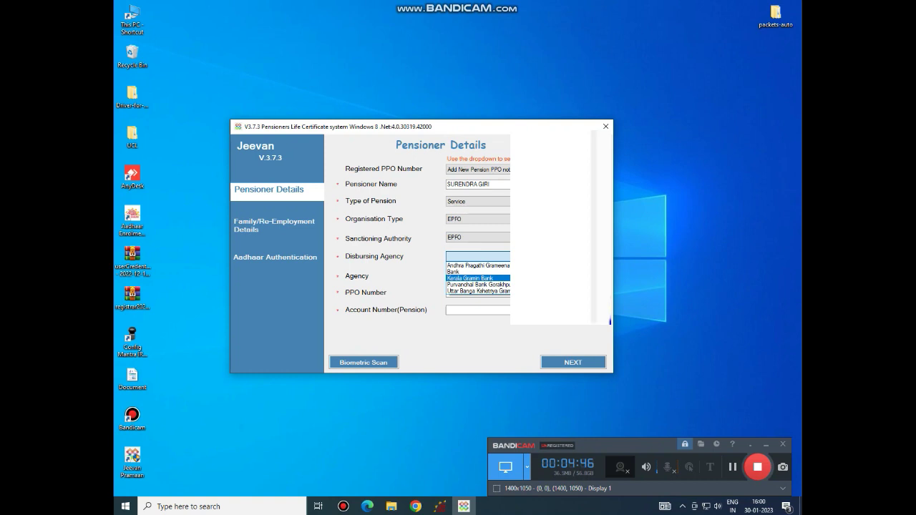
pyautogui.press('Up')
pyautogui.press('Up')
pyautogui.press('Return')
pyautogui.press('Tab')
pyautogui.hotkey('alt', 'Down')
pyautogui.press('Down')
pyautogui.press('Down')
pyautogui.press('Down')
pyautogui.press('Down')
pyautogui.press('Up')
pyautogui.scroll(-4, 477, 303)
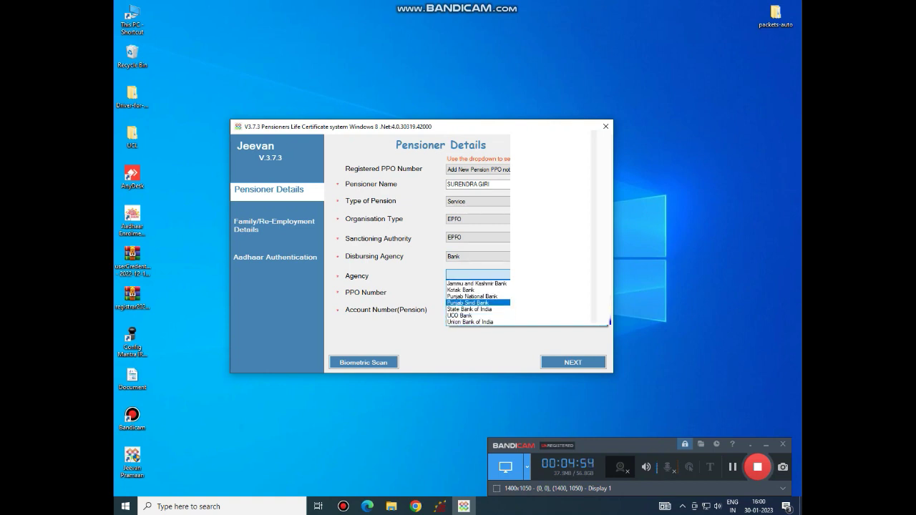
pyautogui.click(469, 309)
pyautogui.press('Tab')
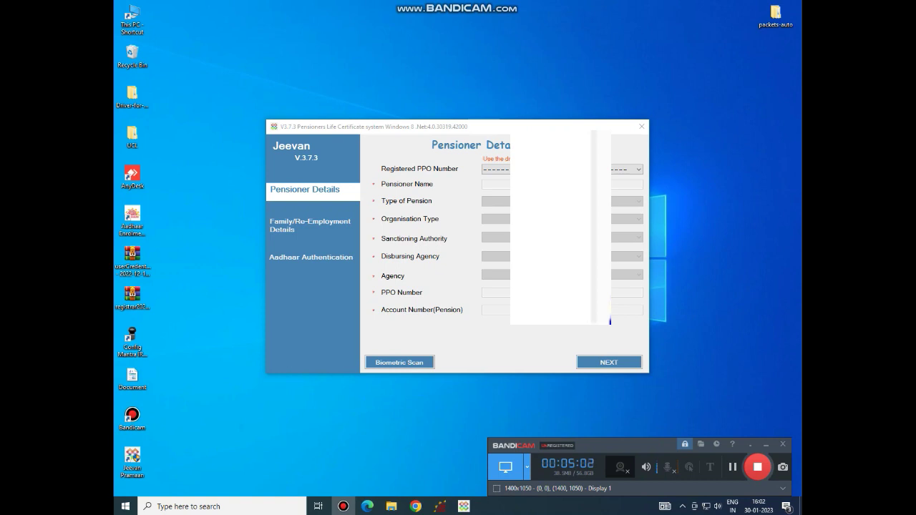
# Step: Start Aadhaar biometric authentication with consent, then dismiss the authentication failed message
pyautogui.hotkey('alt', 'Down')
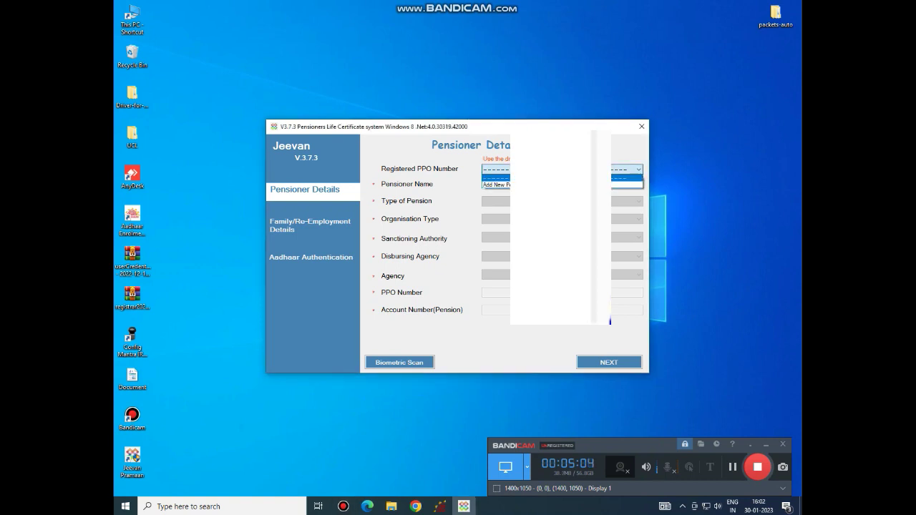
pyautogui.press('Escape')
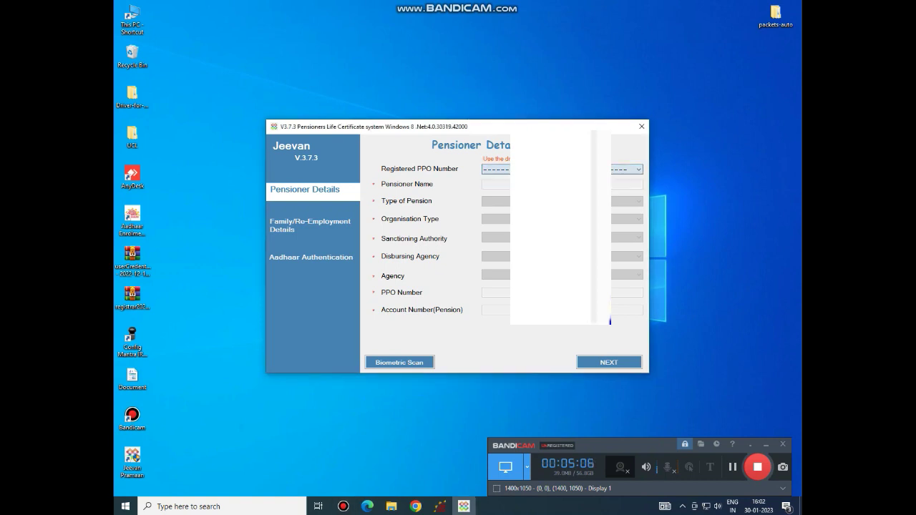
pyautogui.press('Return')
pyautogui.press('space')
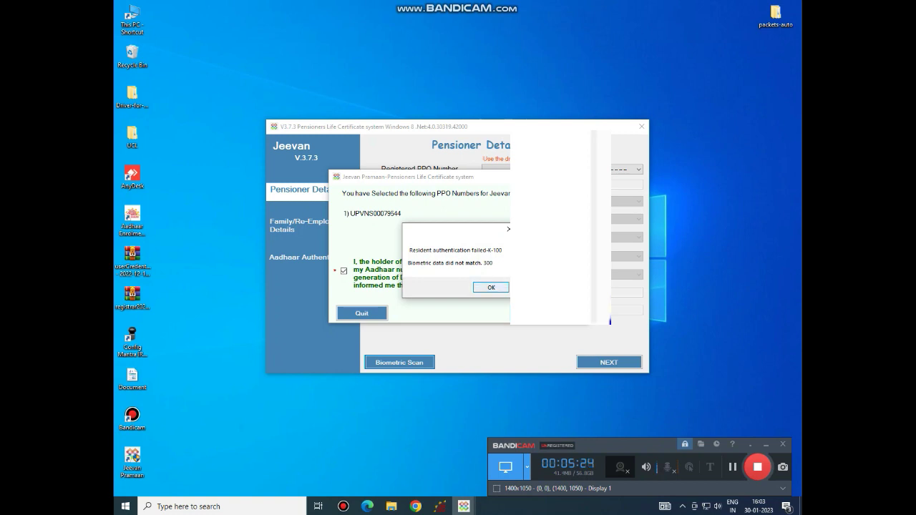
pyautogui.press('Return')
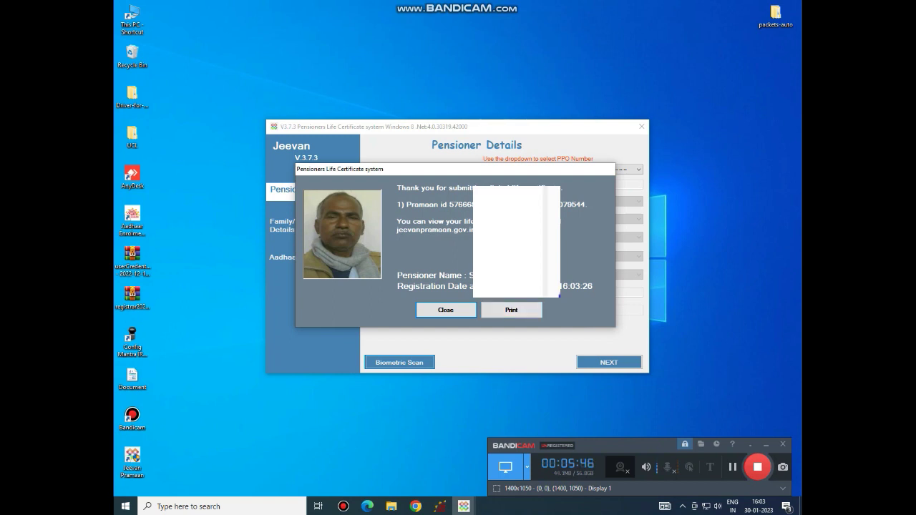
# Step: Print the generated life certificate, then close it and exit Jeevan Pramaan
pyautogui.click(511, 310)
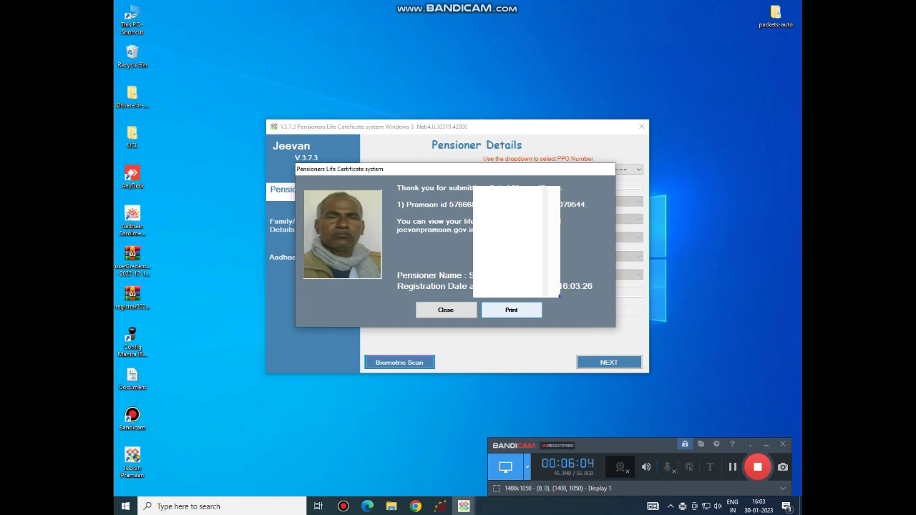
pyautogui.click(445, 309)
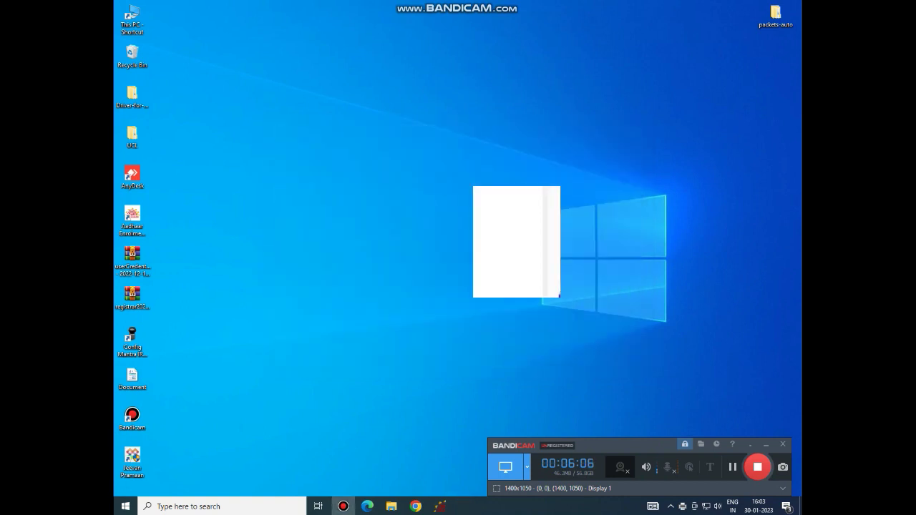